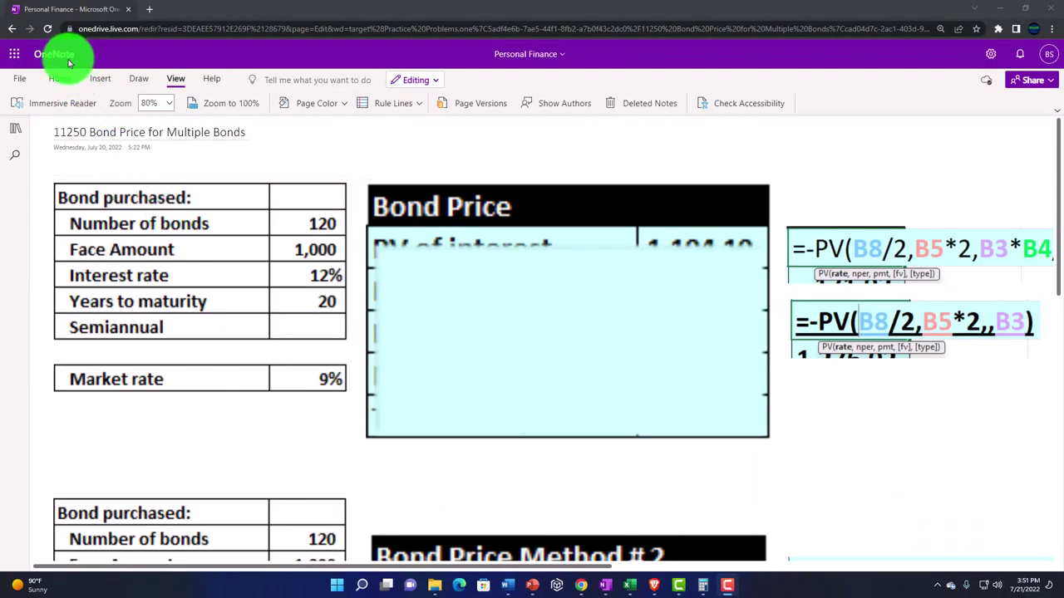
# Step: Show the notebook's section and page list to reach the 11250 Bond Price for Multiple Bonds page
pyautogui.click(16, 128)
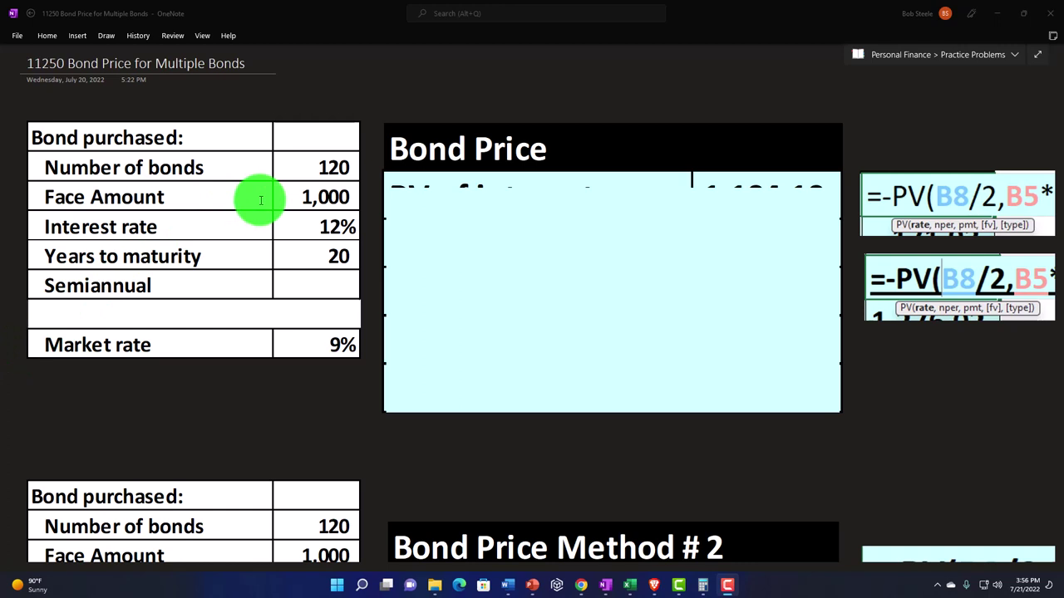
# Step: Uncover the PV of interest row showing 1,104.10 in the Bond Price table
pyautogui.scroll(-5, 260, 200)
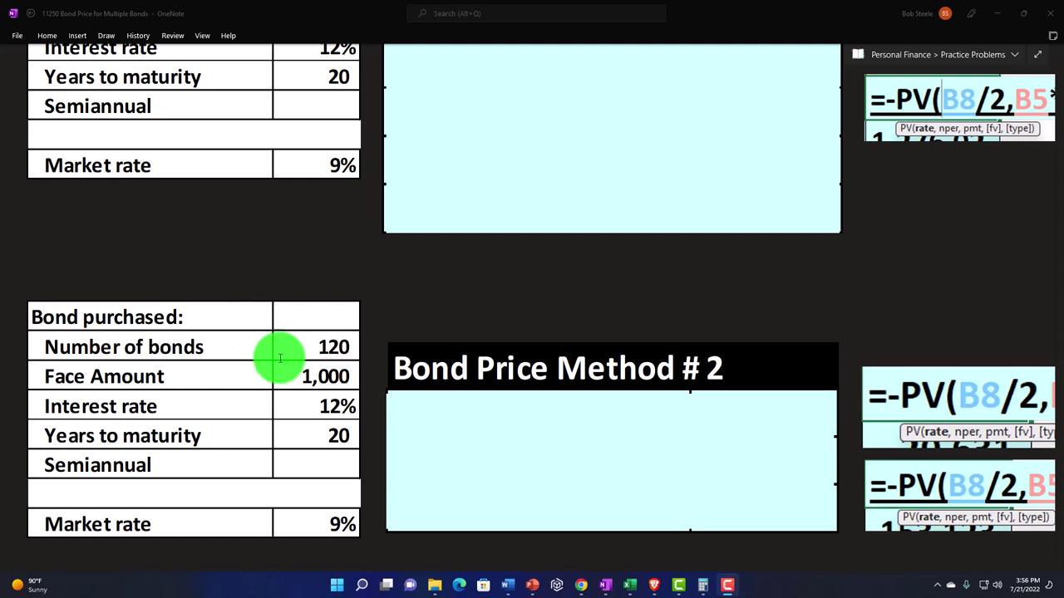
pyautogui.scroll(3, 280, 359)
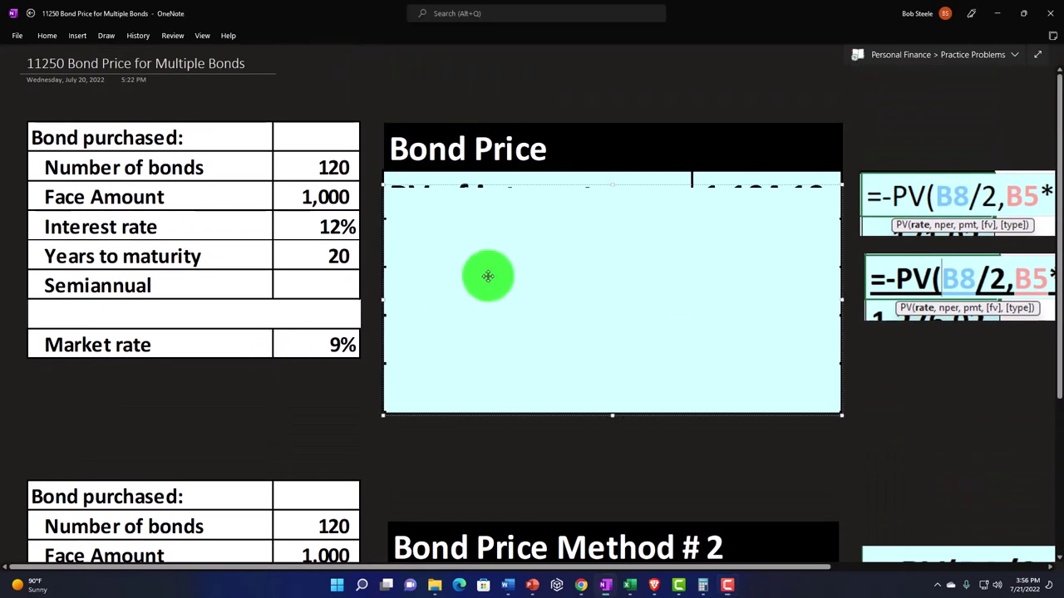
pyautogui.moveTo(610, 186); pyautogui.dragTo(612, 218)
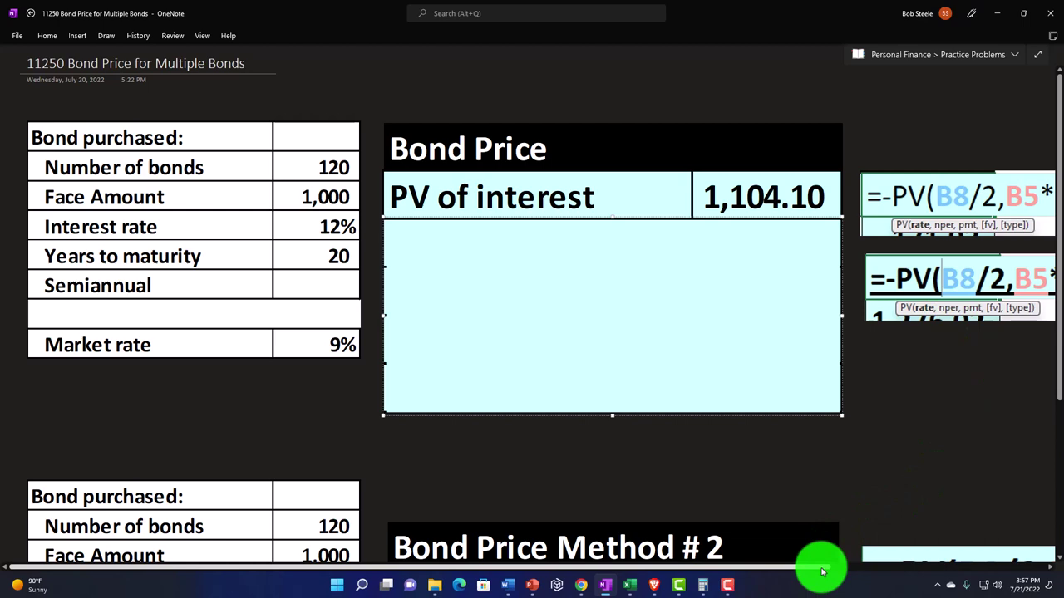
pyautogui.moveTo(819, 569); pyautogui.dragTo(905, 564)
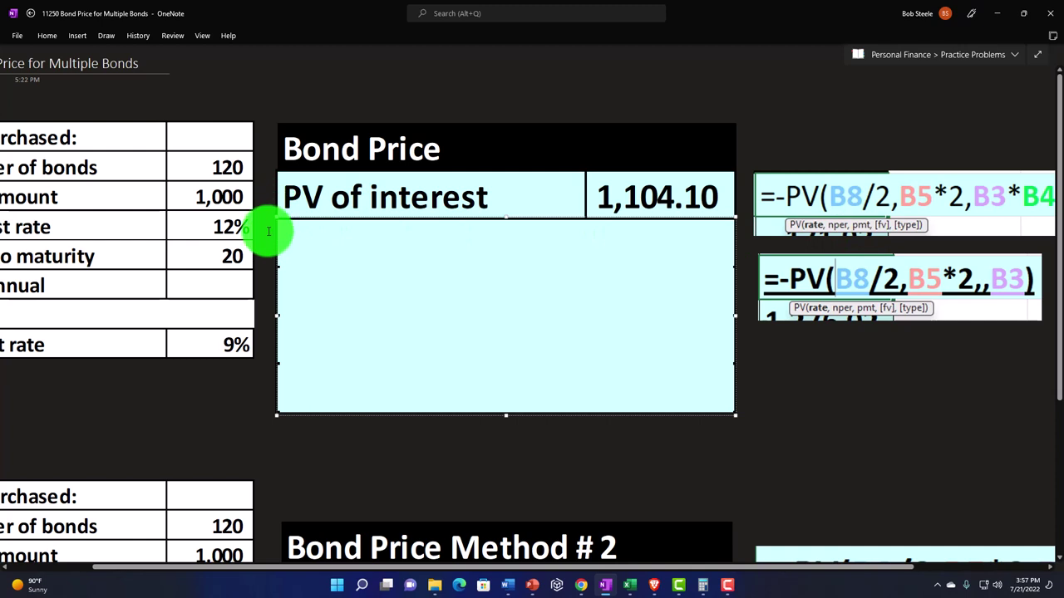
# Step: Compute 1000 × 0.12 ÷ 2 = 60 semiannual interest in Calculator, then return to OneNote
pyautogui.hotkey('alt', 'Tab')
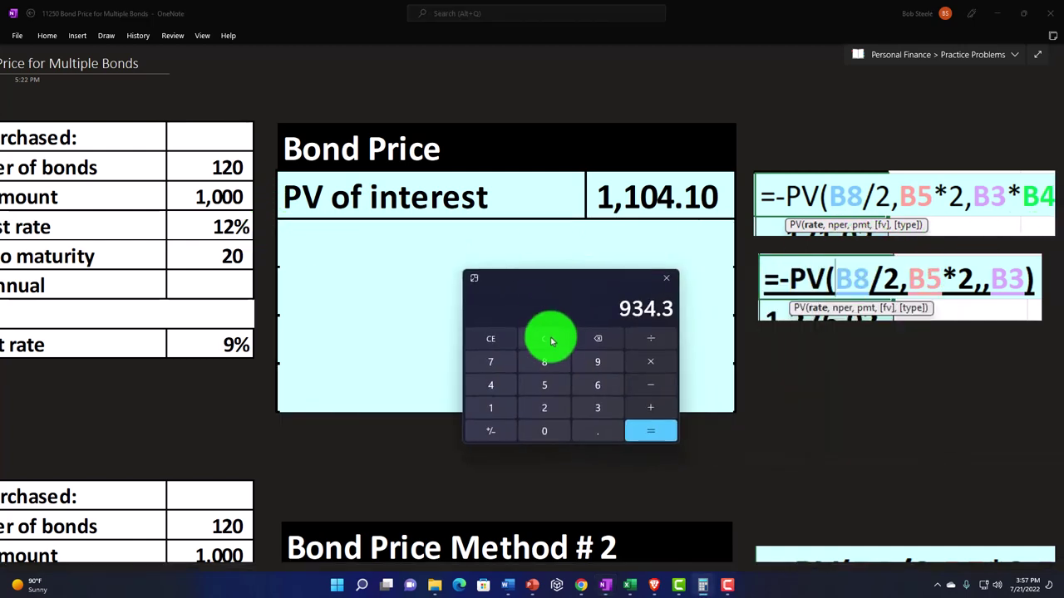
pyautogui.click(548, 339)
pyautogui.write('100')
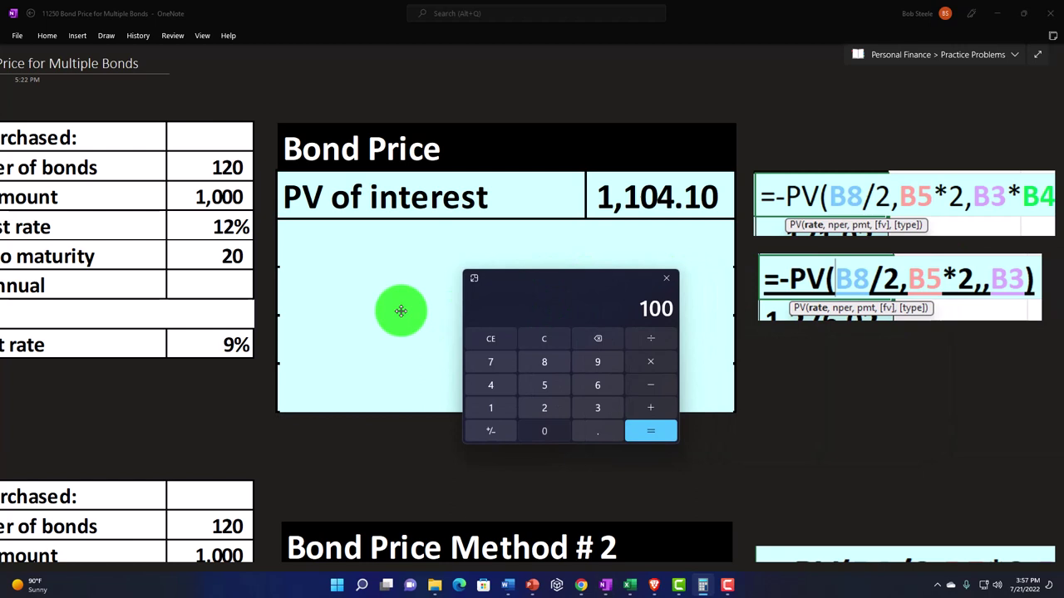
pyautogui.write('0*.12')
pyautogui.press('Return')
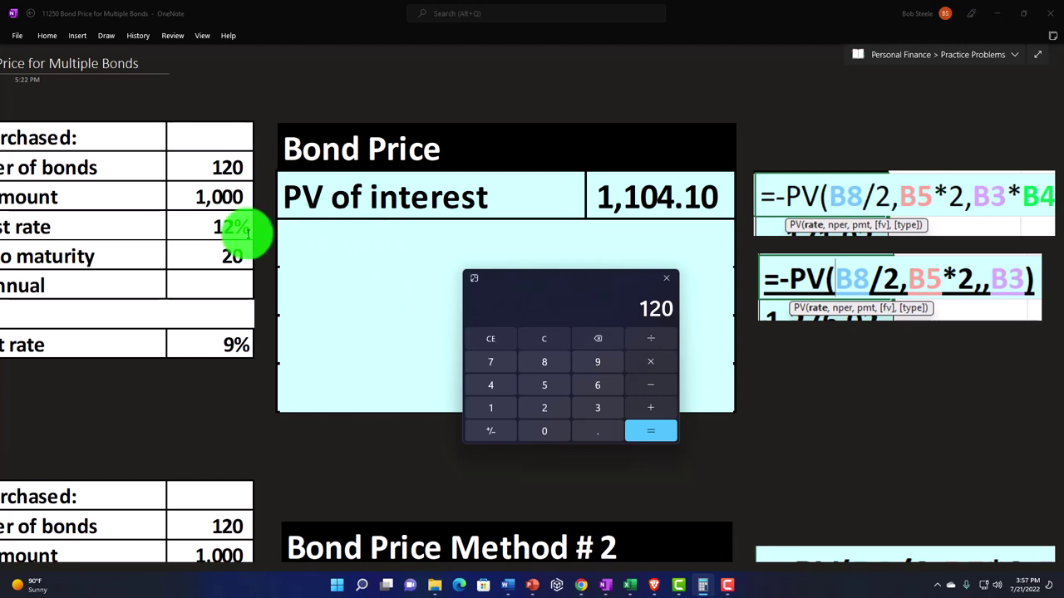
pyautogui.click(650, 338)
pyautogui.write('2')
pyautogui.press('Return')
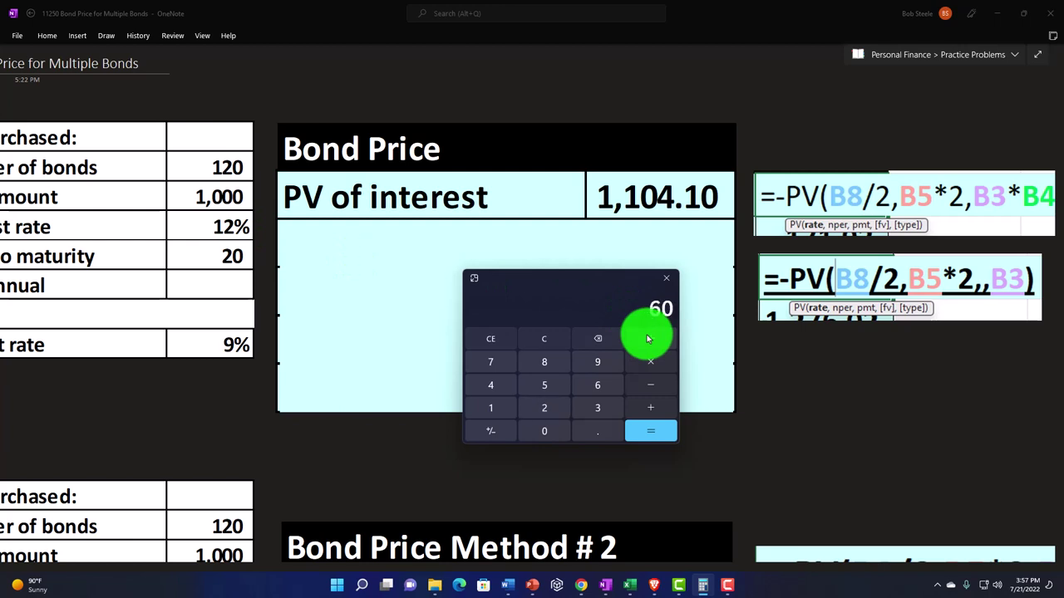
pyautogui.hotkey('alt', 'Tab')
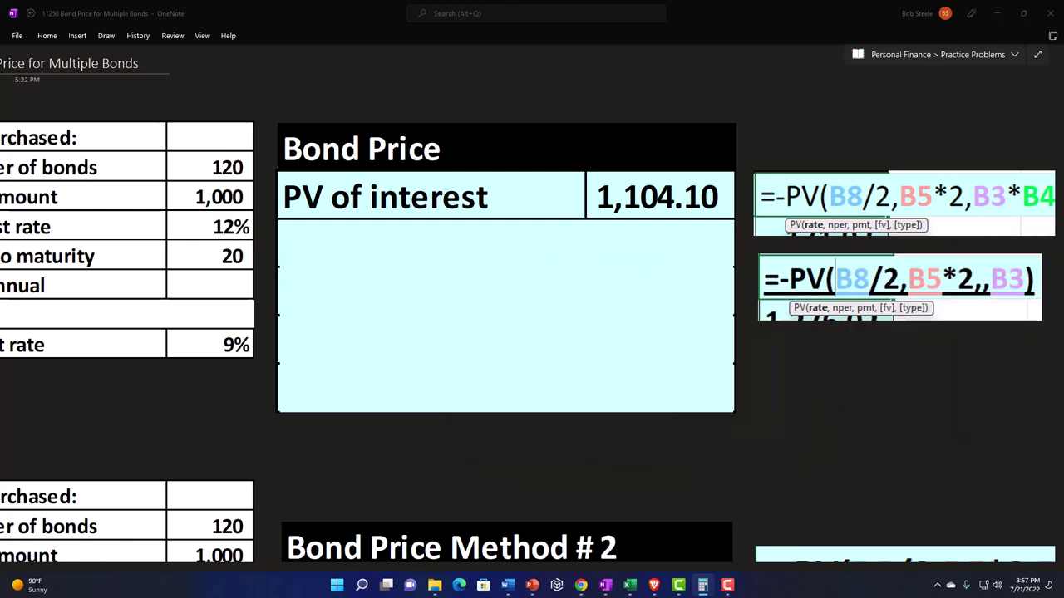
# Step: Reveal the PV of face amount row, 171.93, beneath PV of interest
pyautogui.moveTo(750, 569); pyautogui.dragTo(790, 565)
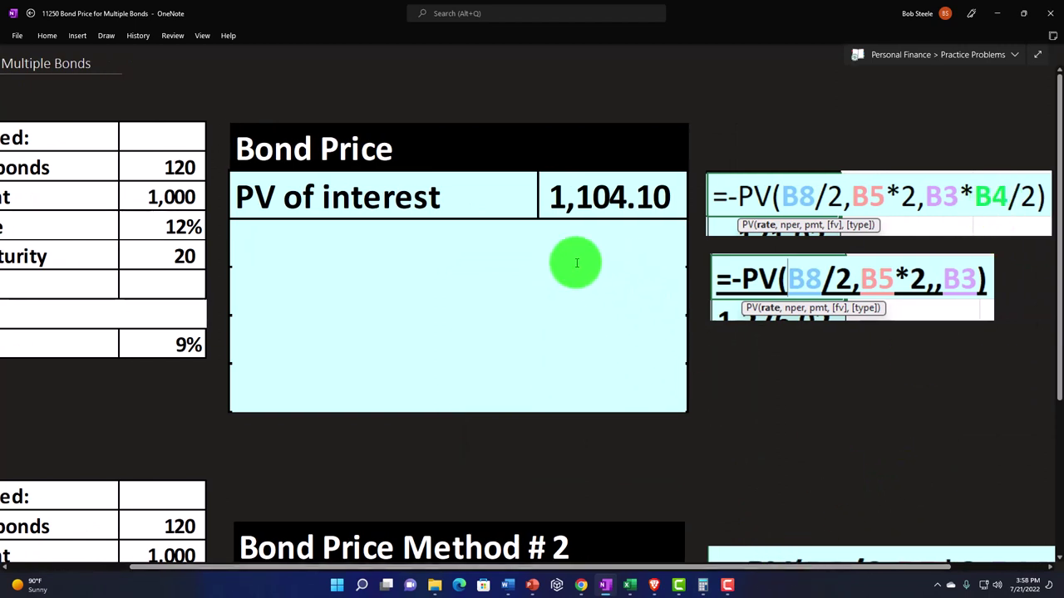
pyautogui.hotkey('ctrl', 'v')
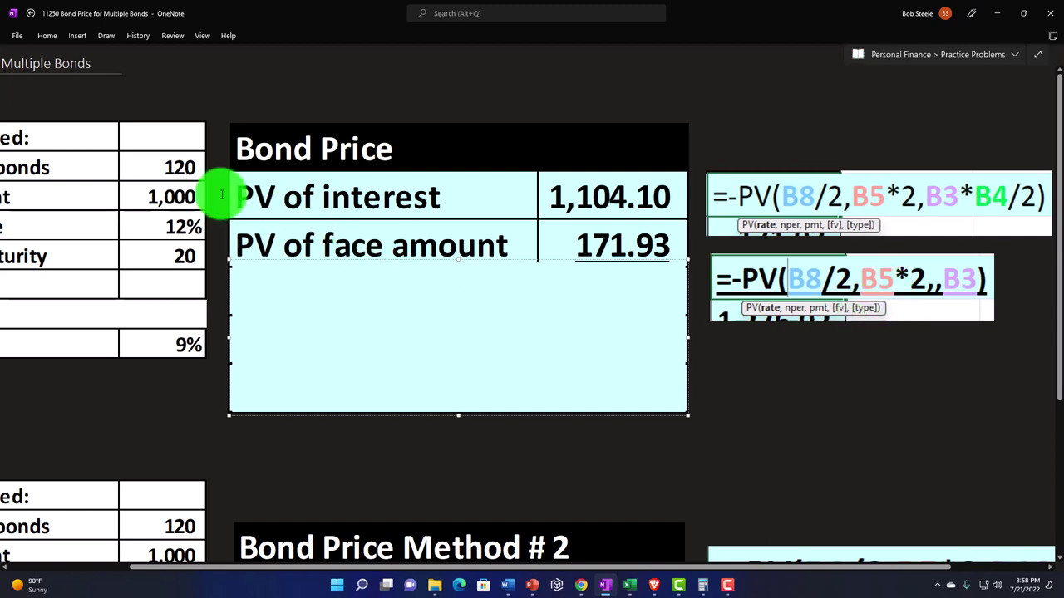
pyautogui.moveTo(590, 566); pyautogui.dragTo(488, 565)
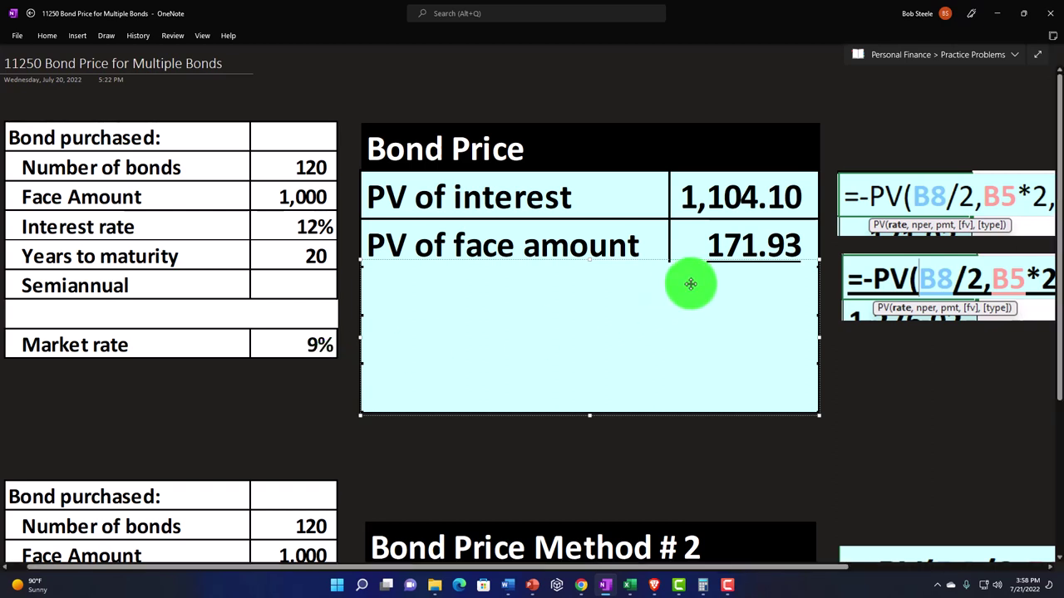
# Step: Uncover the Bond price 1,276.02, Number of bonds 120 and Total bond price 153,123 rows
pyautogui.moveTo(593, 254); pyautogui.dragTo(593, 313)
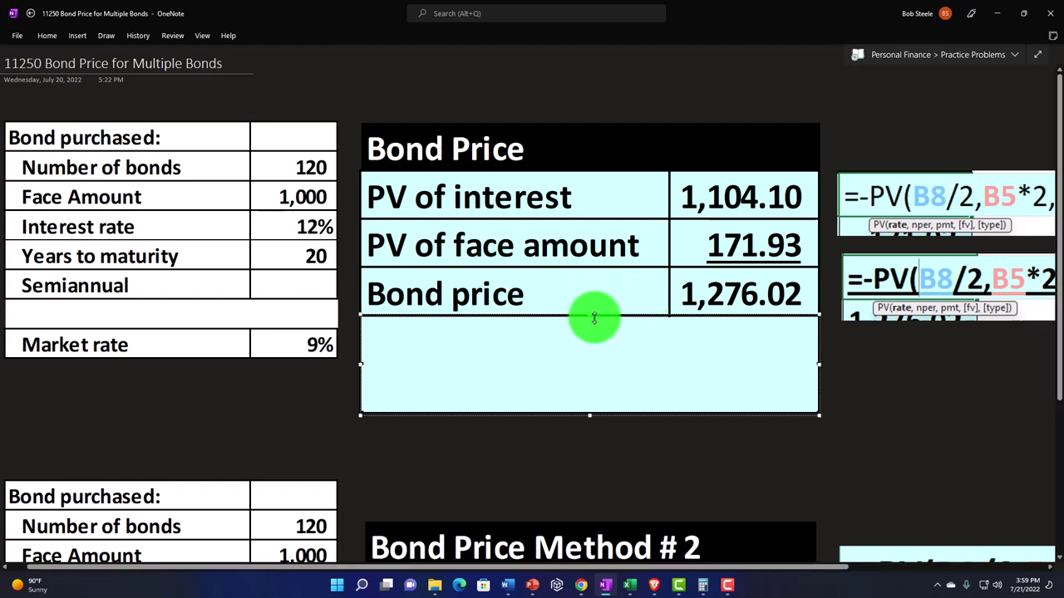
pyautogui.moveTo(594, 317); pyautogui.dragTo(592, 363)
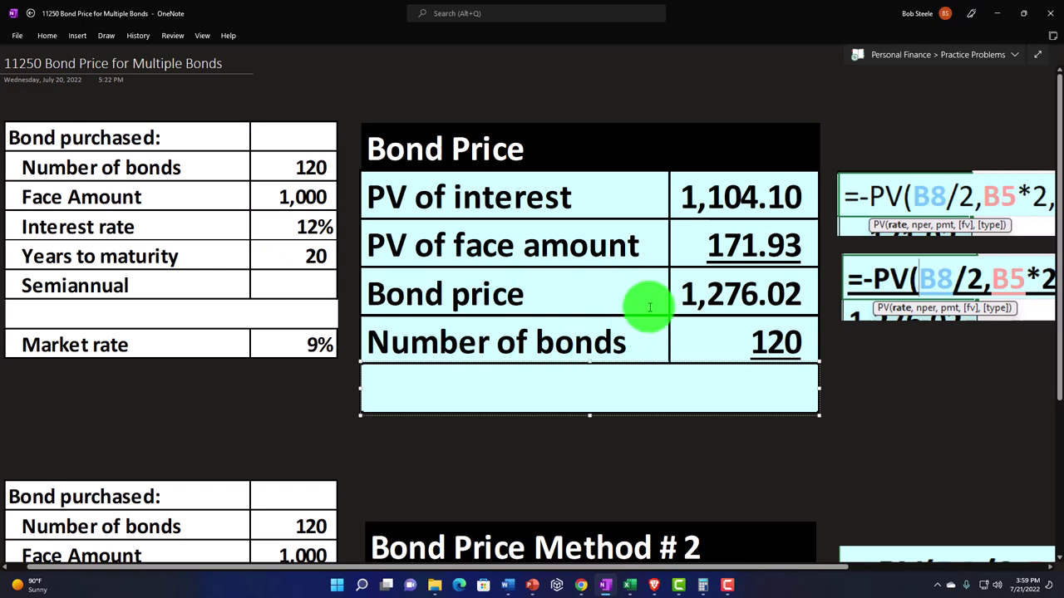
pyautogui.click(650, 398)
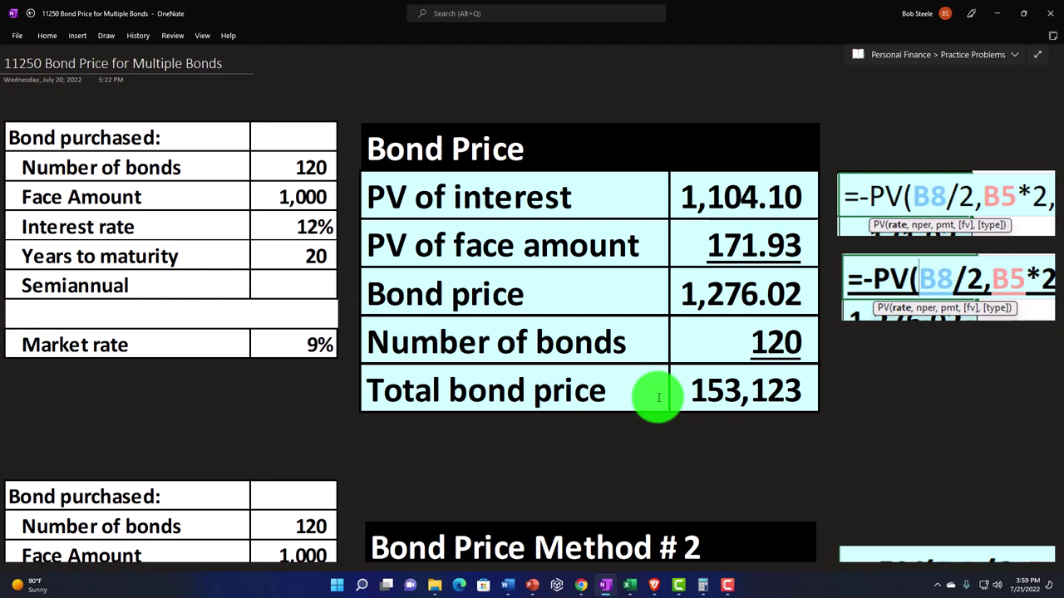
# Step: Move down to Bond Price Method # 2 and uncover Face amount for all bonds, 120,000
pyautogui.scroll(-3, 656, 398)
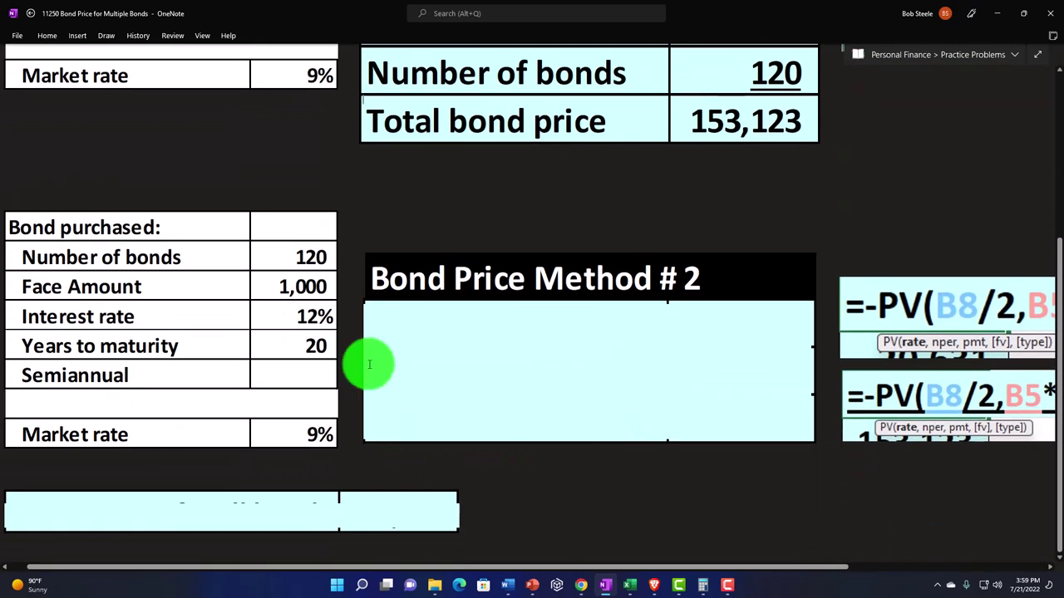
pyautogui.click(305, 519)
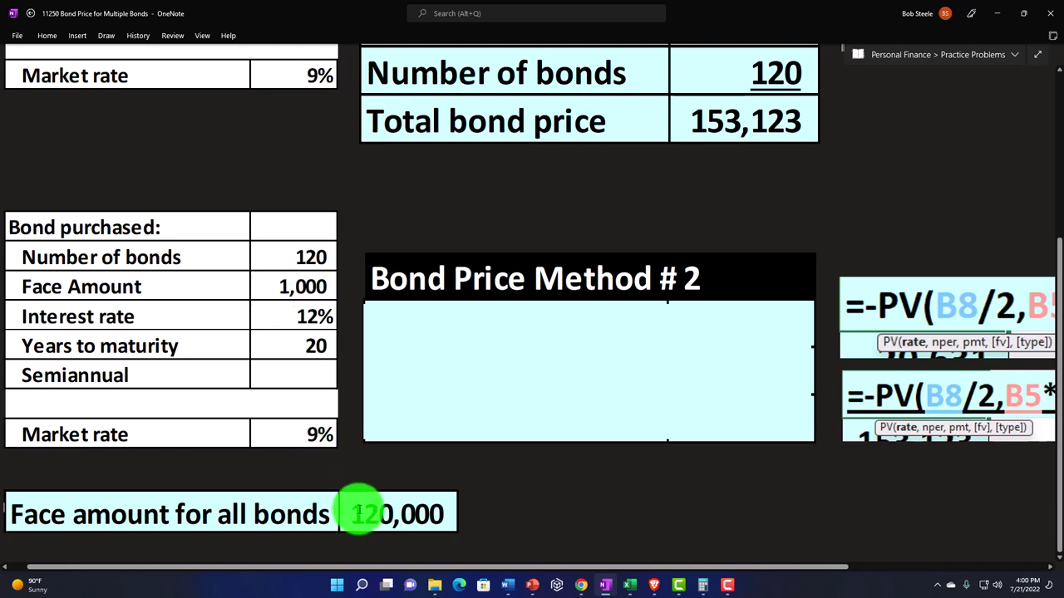
# Step: Uncover the PV of interest row at 132,491 in the Method #2 table
pyautogui.click(537, 380)
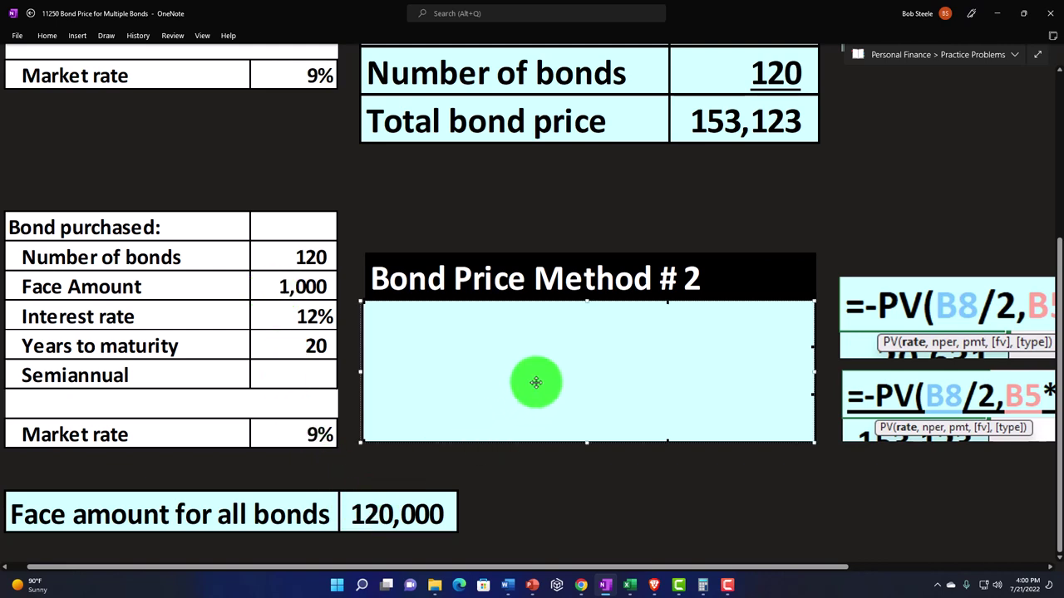
pyautogui.moveTo(582, 305); pyautogui.dragTo(584, 345)
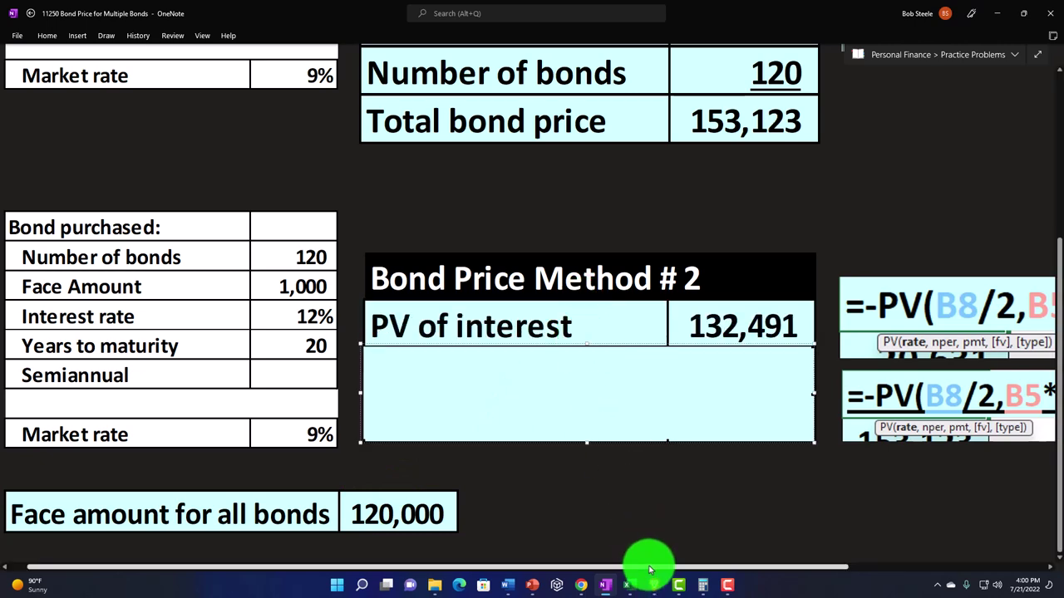
pyautogui.moveTo(645, 568); pyautogui.dragTo(713, 567)
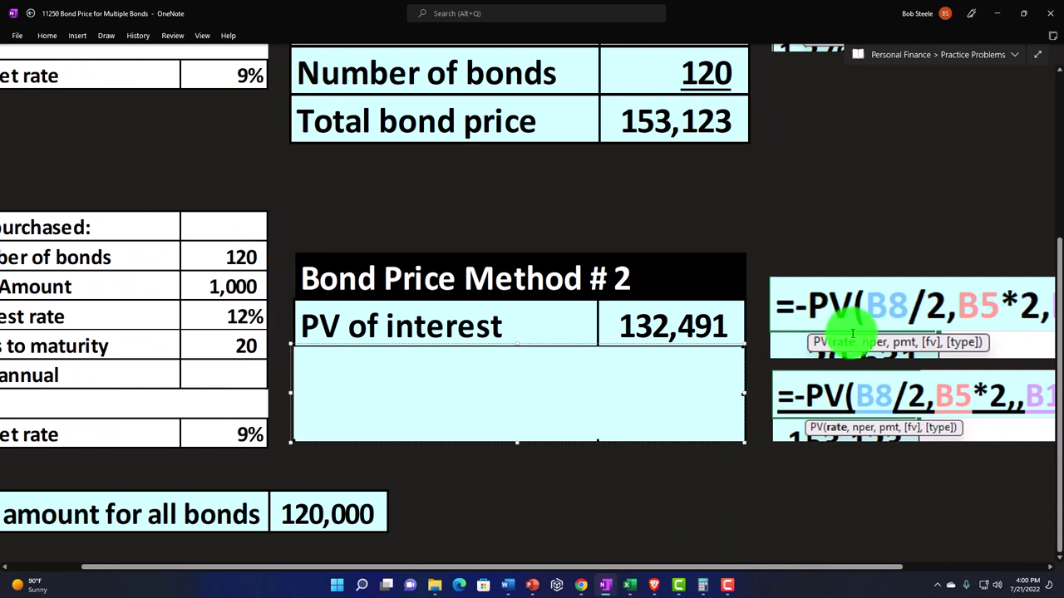
# Step: Bring up Windows Calculator beside the notes and clear it to 0
pyautogui.click(703, 585)
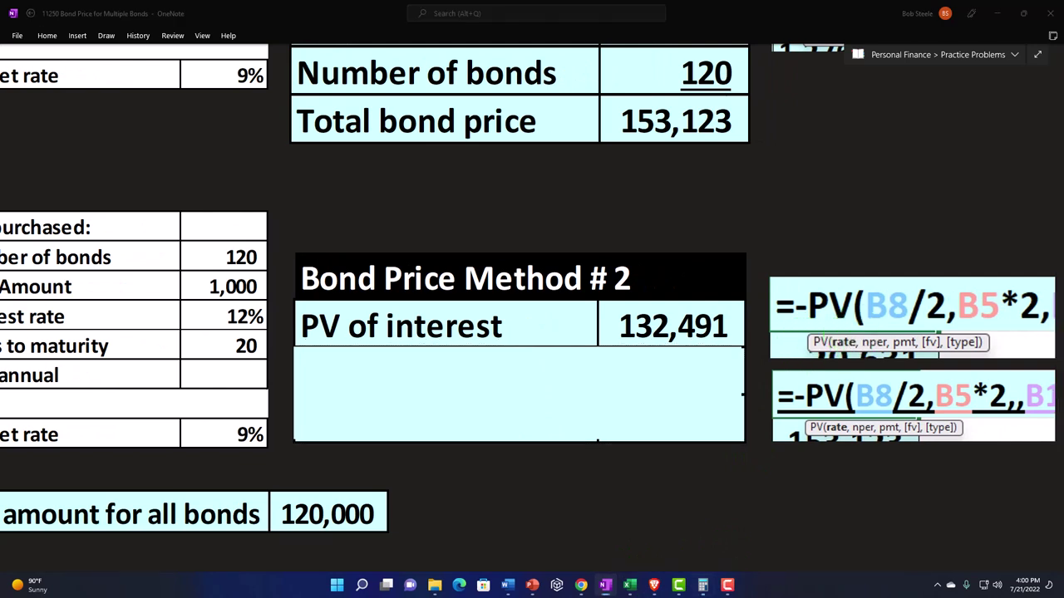
pyautogui.moveTo(950, 131); pyautogui.dragTo(925, 109)
pyautogui.click(864, 164)
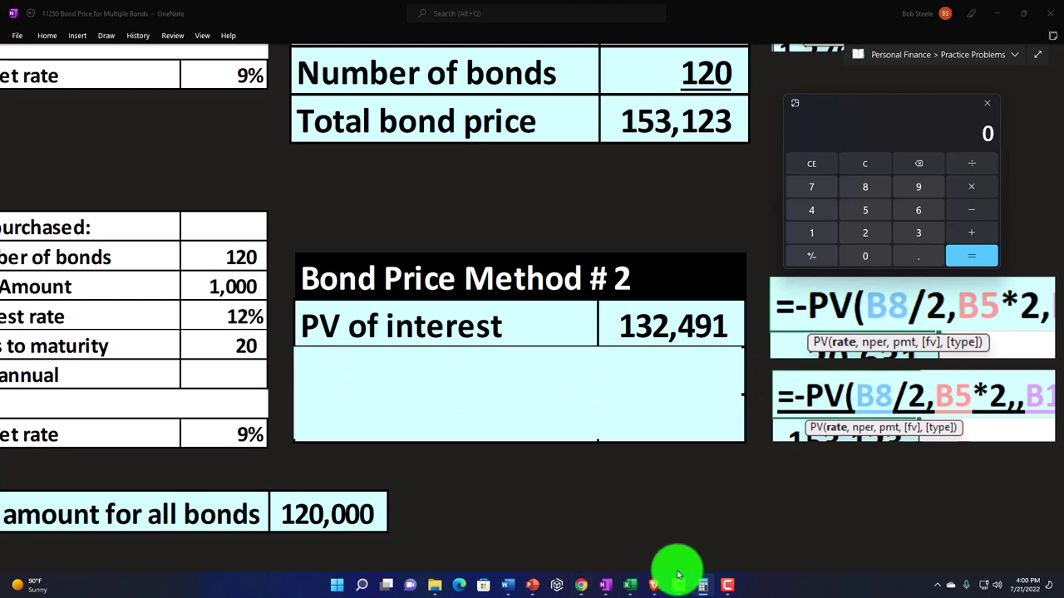
# Step: Compute 120000 × 0.12 ÷ 2 = 7,200 semiannual interest for all bonds
pyautogui.moveTo(695, 570); pyautogui.dragTo(743, 580)
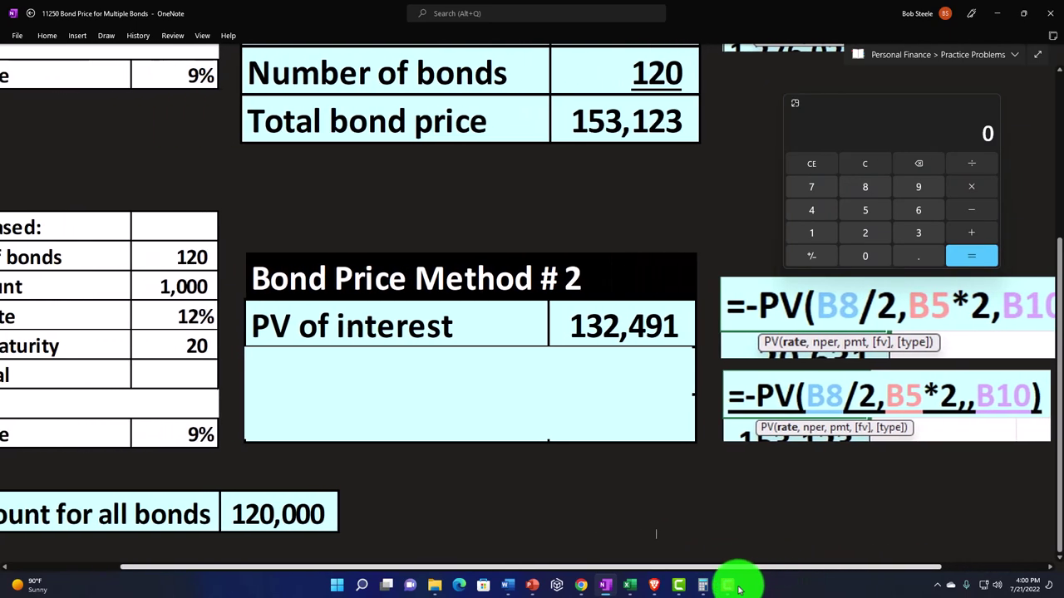
pyautogui.click(883, 142)
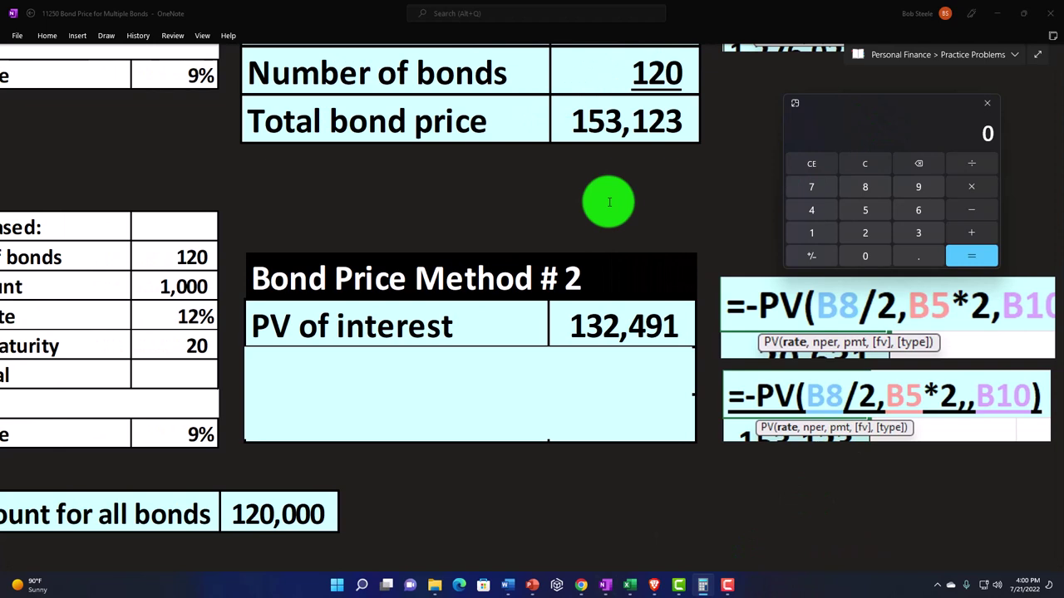
pyautogui.write('1200000')
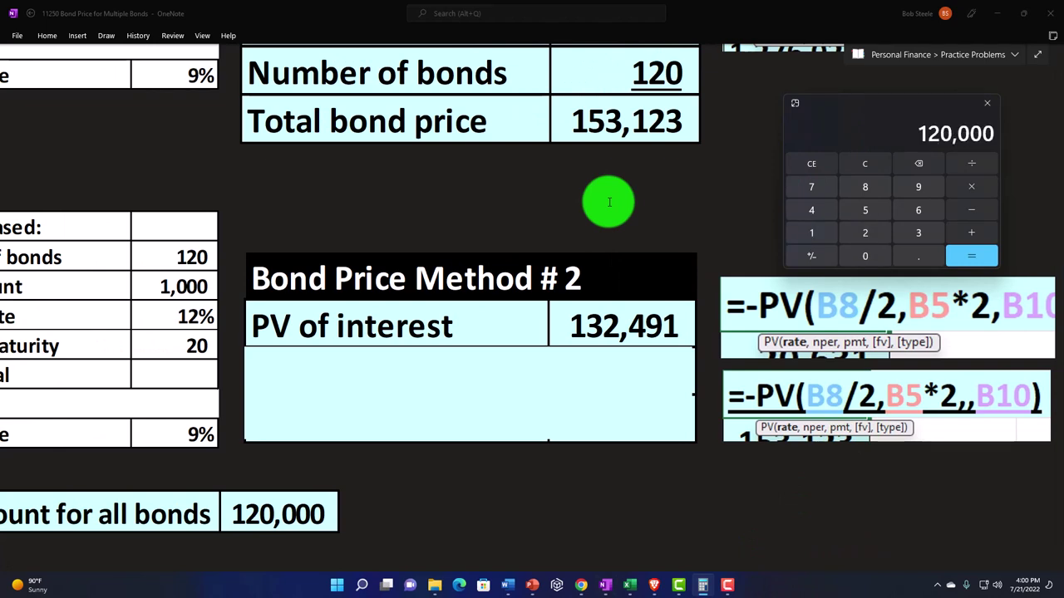
pyautogui.write('*.12')
pyautogui.press('Return')
pyautogui.write('/2')
pyautogui.press('Return')
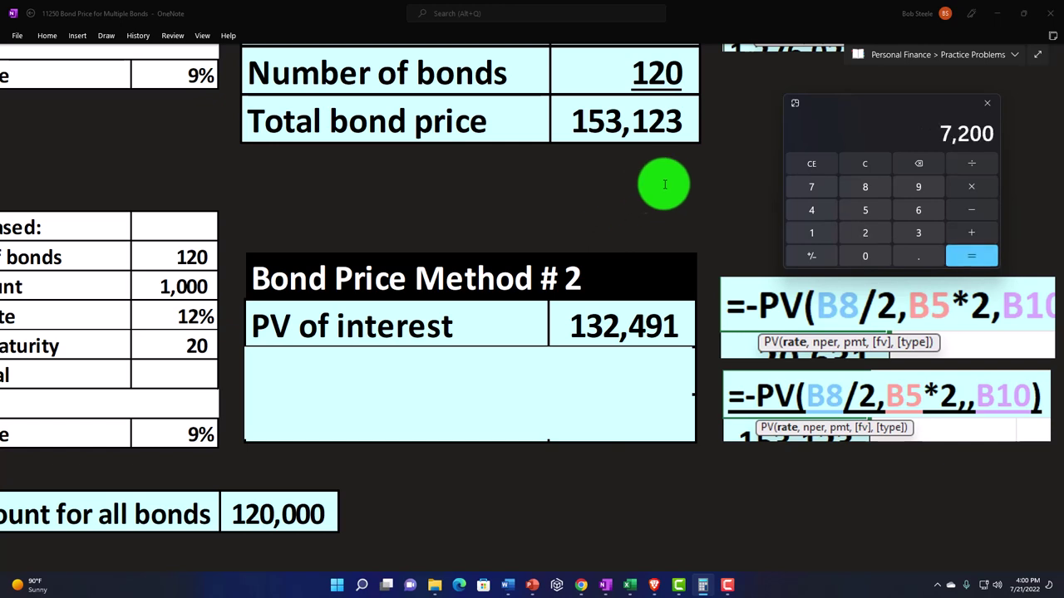
# Step: Cross-check 7,200 as 1000 × 0.12 ÷ 2 × 120, then minimize Calculator
pyautogui.click(863, 163)
pyautogui.write('1')
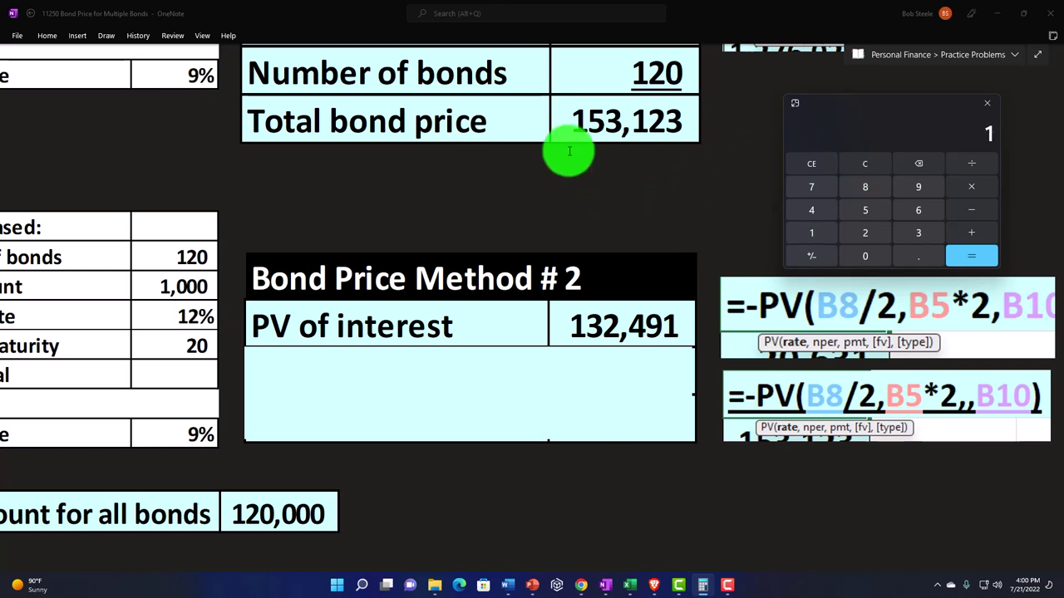
pyautogui.write('000*0.12')
pyautogui.press('Return')
pyautogui.write('/2')
pyautogui.press('Return')
pyautogui.write('*12')
pyautogui.press('Return')
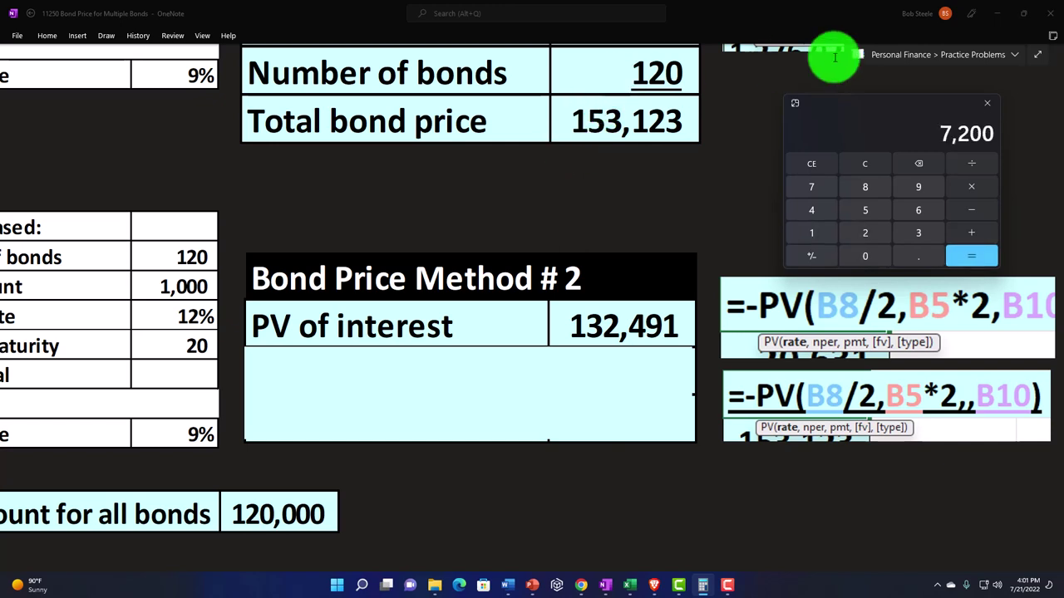
pyautogui.press('super+Down')
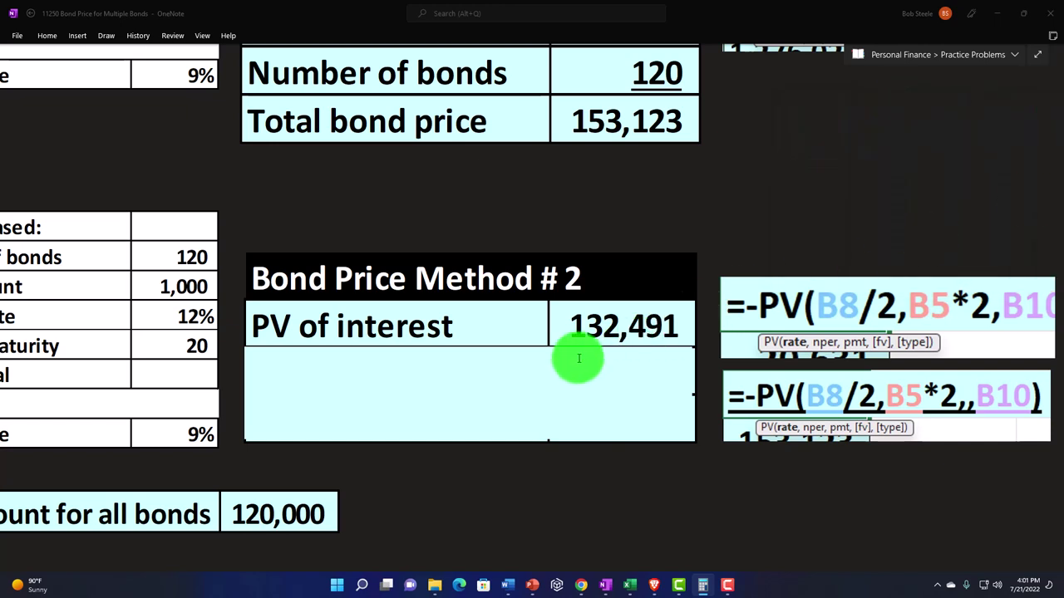
# Step: Reveal PV of face amount 20,631 and delete the last cover to show Total bond price 153,123
pyautogui.click(509, 359)
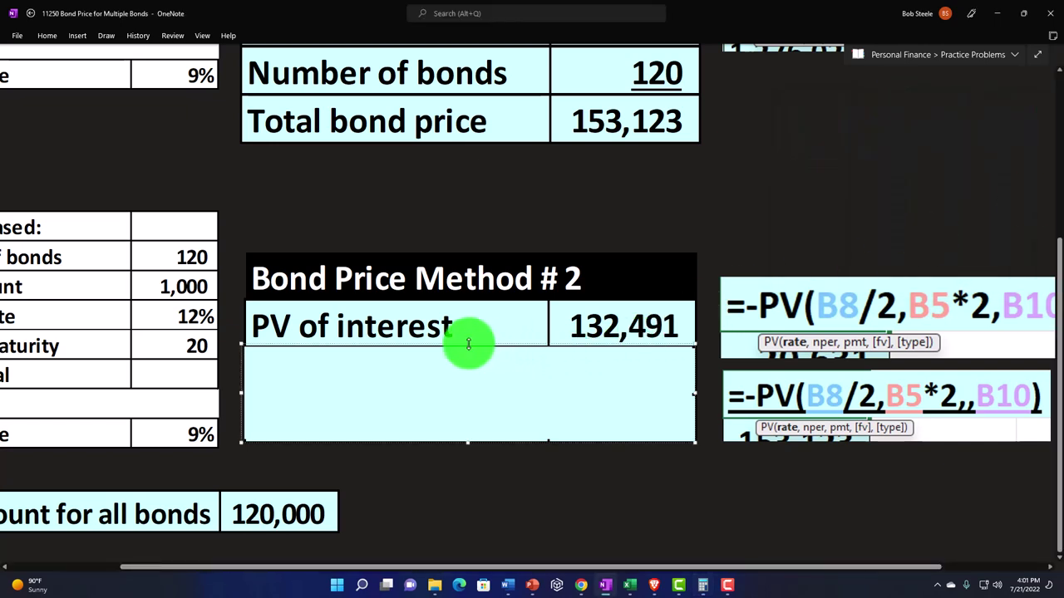
pyautogui.moveTo(468, 343); pyautogui.dragTo(468, 387)
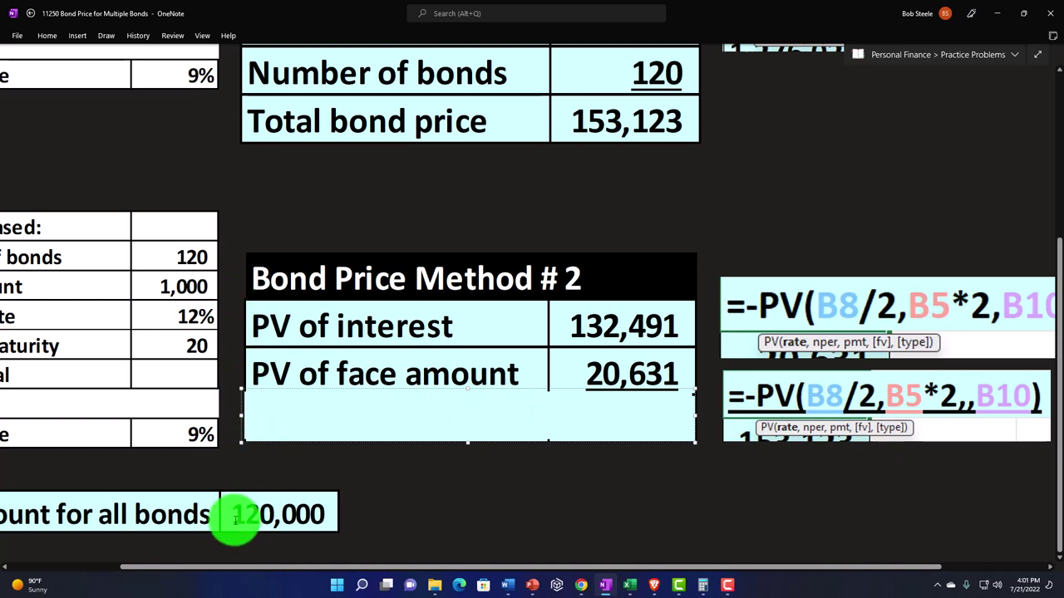
pyautogui.press('Delete')
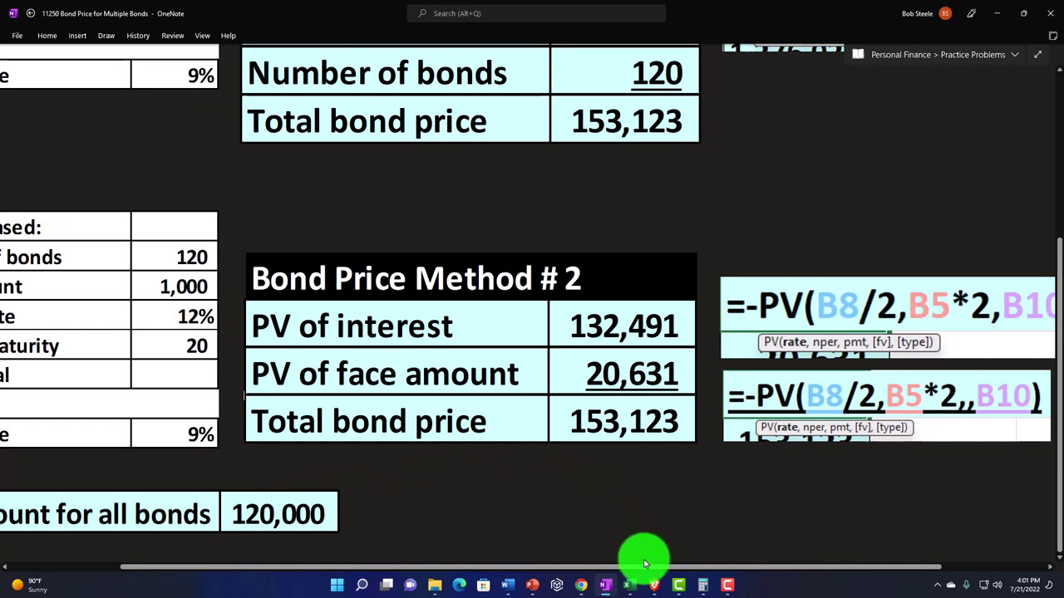
pyautogui.moveTo(641, 559); pyautogui.dragTo(503, 558)
pyautogui.scroll(5, 415, 475)
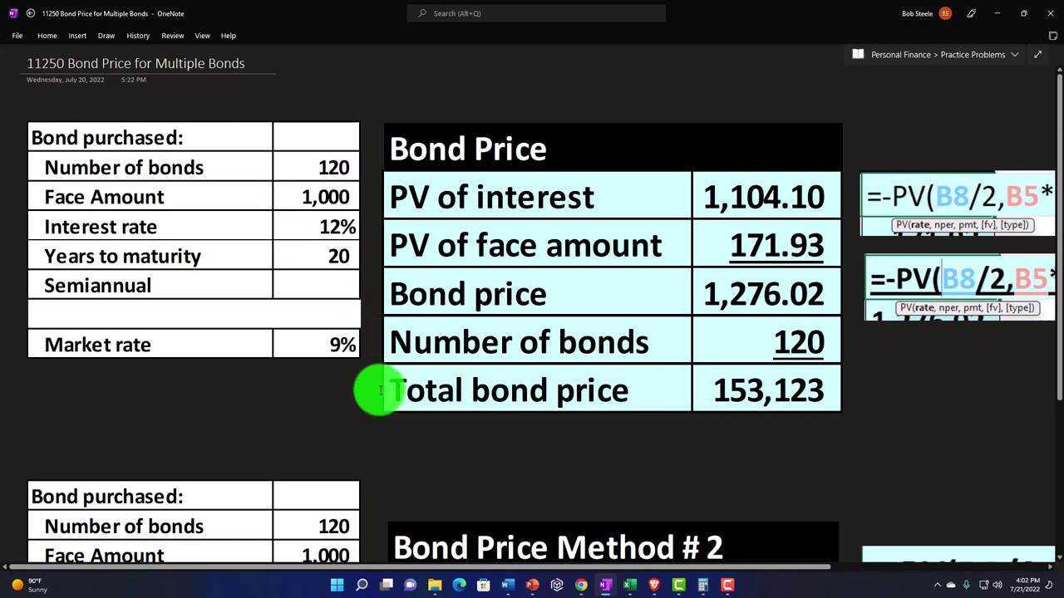
pyautogui.scroll(-3, 379, 390)
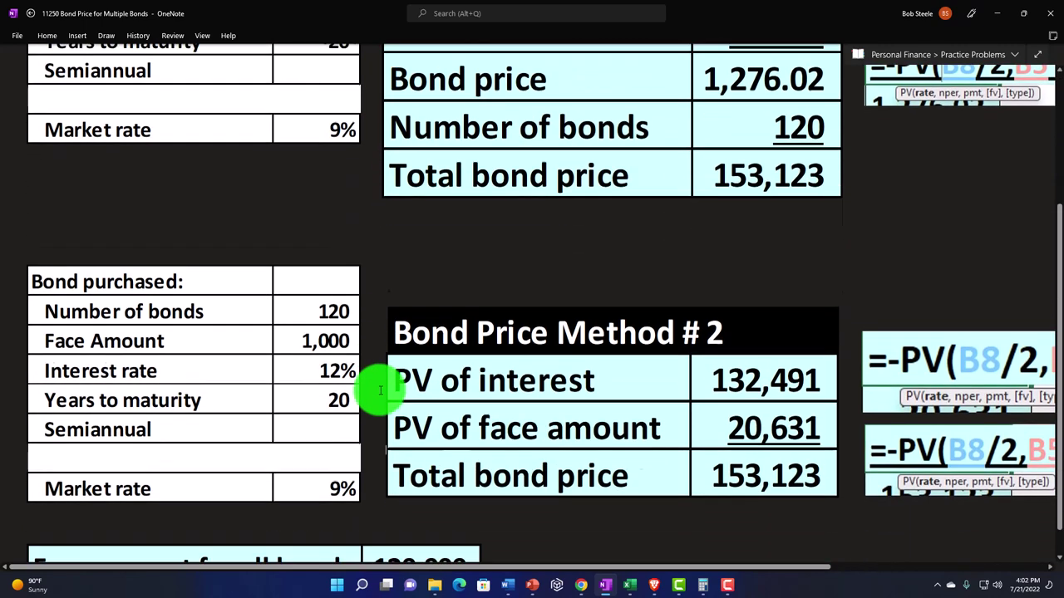